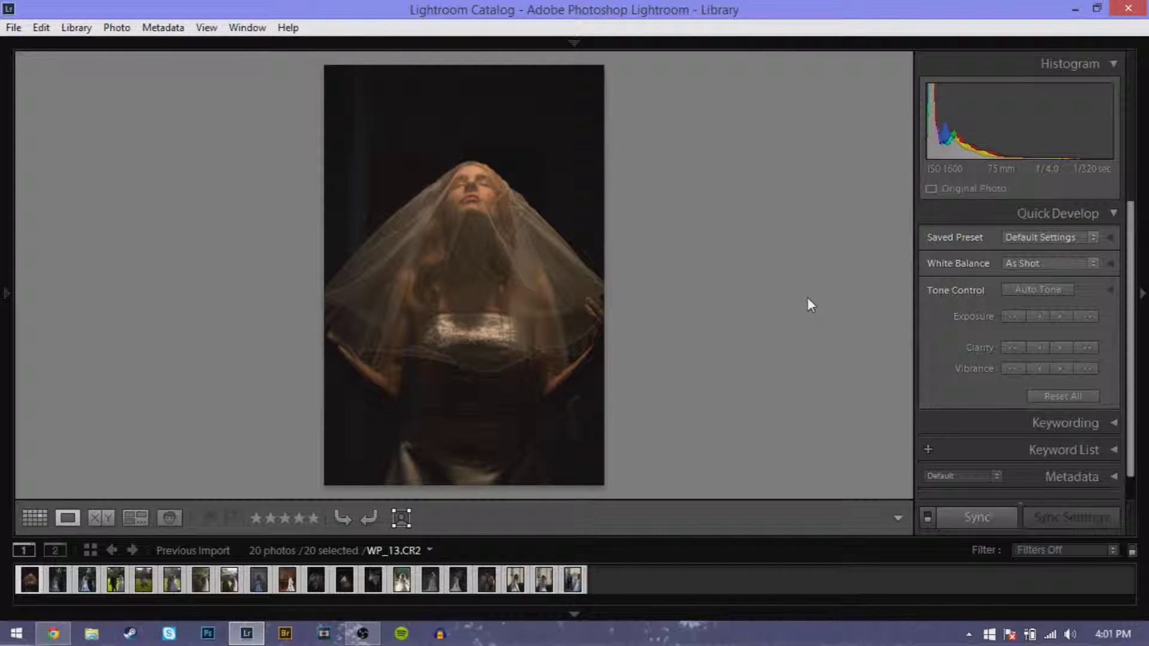
Open and close the Saved Preset list without applying a preset, then compare against the original
left_click(1093, 238)
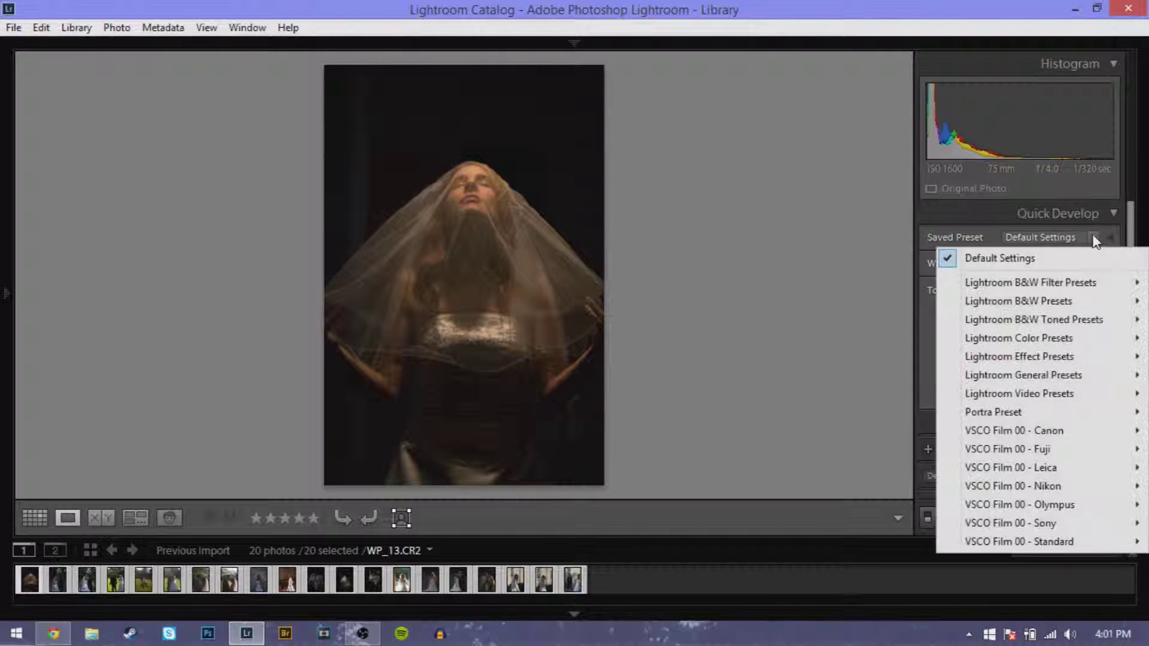
left_click(1092, 237)
left_click(1092, 238)
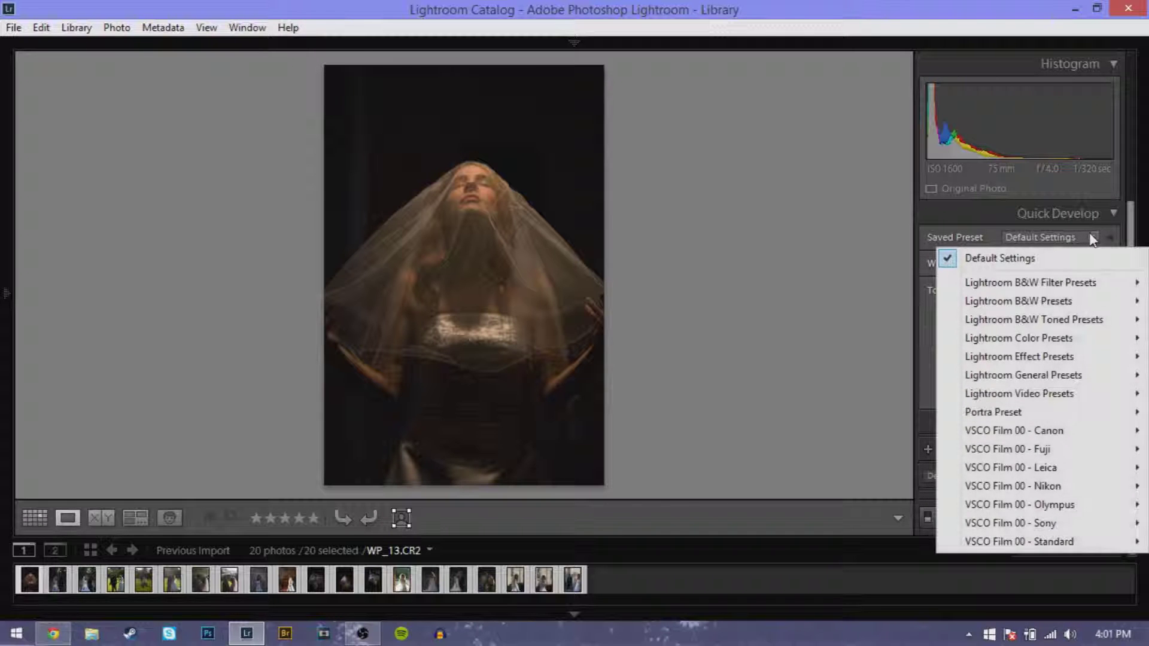
left_click(1091, 237)
left_click(1012, 238)
left_click(990, 244)
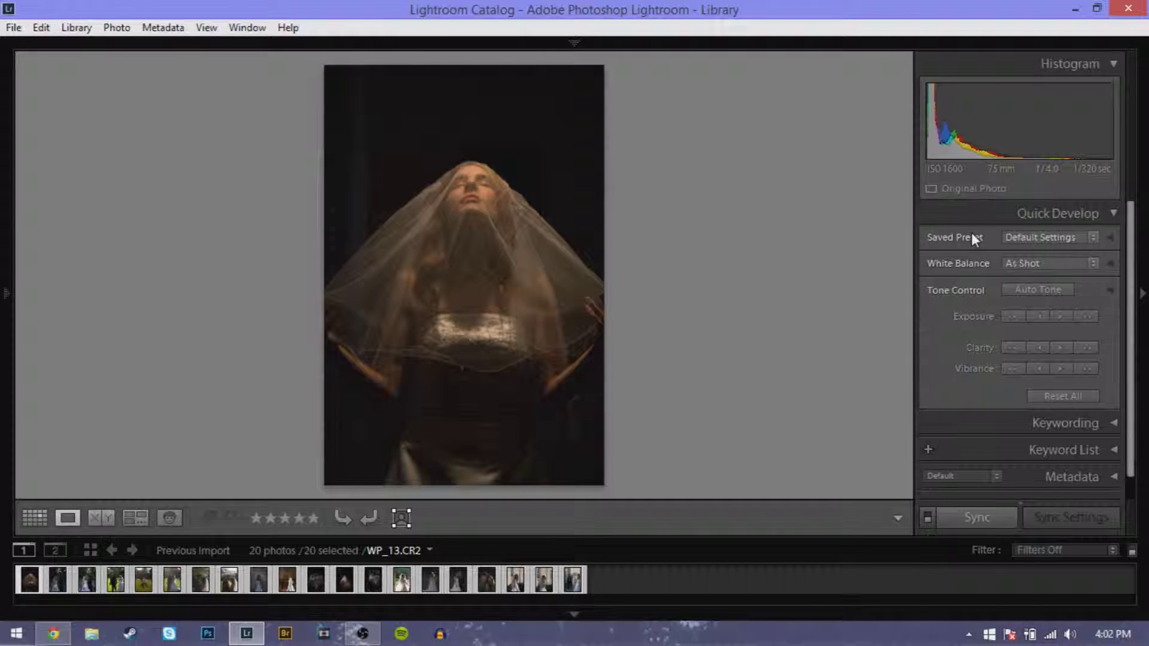
left_click(975, 194)
left_click(770, 392)
Show the wedding couple photo WP_10.CR2 in Loupe view from the filmstrip
left_click(52, 578)
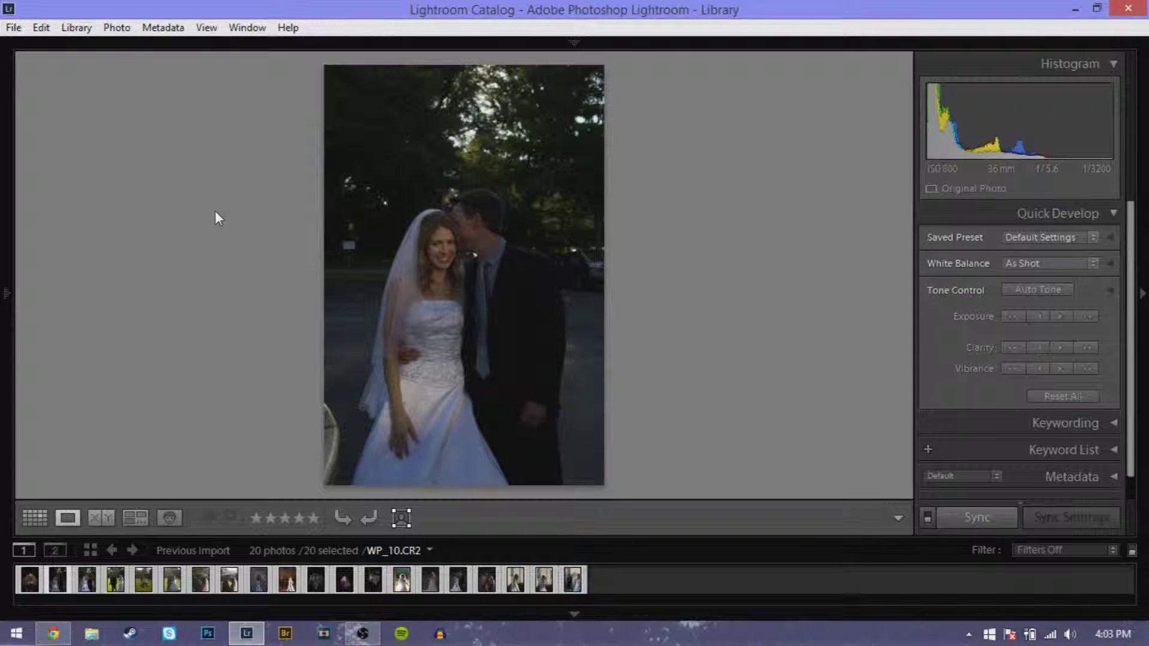
Step through the filmstrip from WP_11.CR2 to the couple walking on the grass
left_click(89, 585)
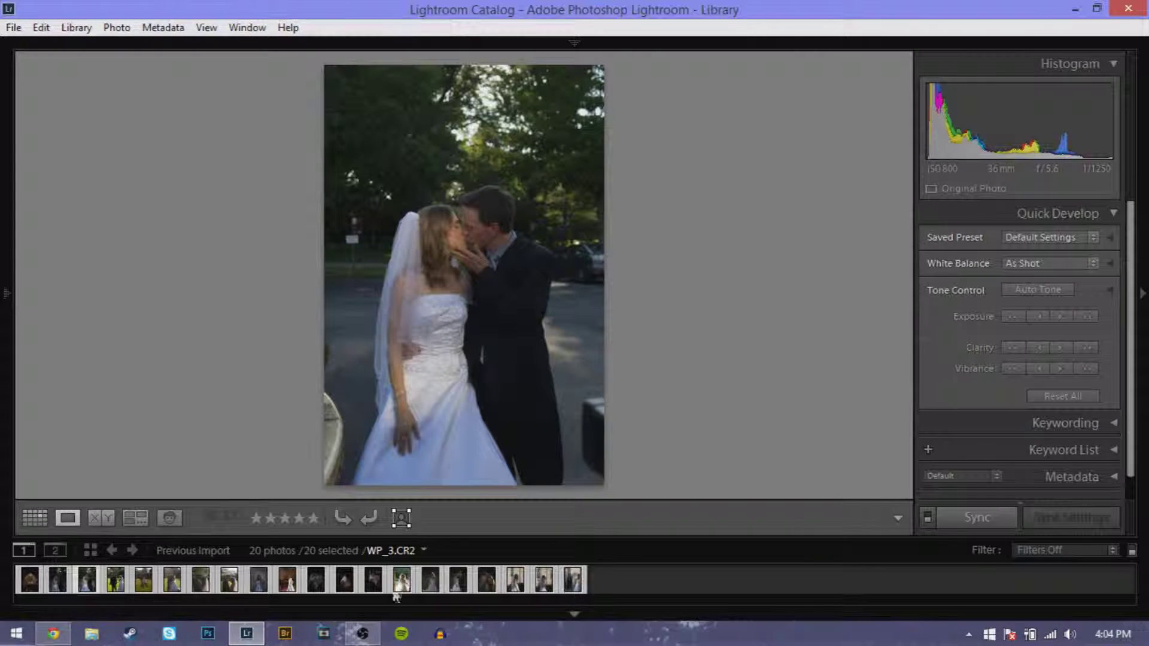
left_click(111, 550)
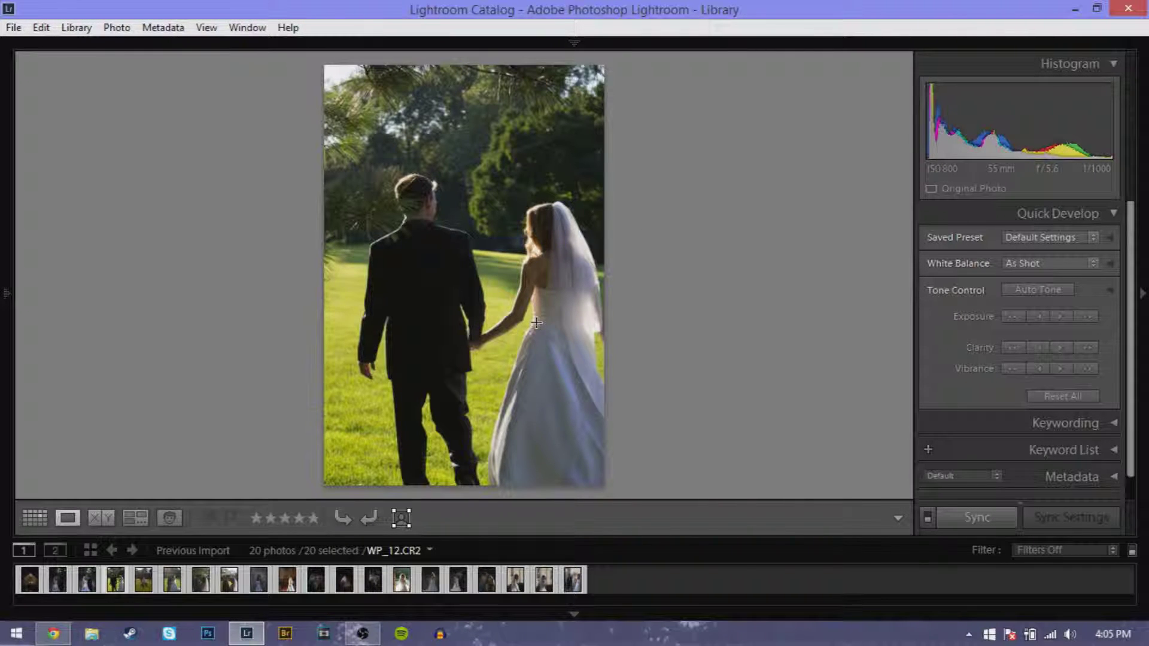
Display the couple walking with long shadows across the sunlit lawn
left_click(146, 586)
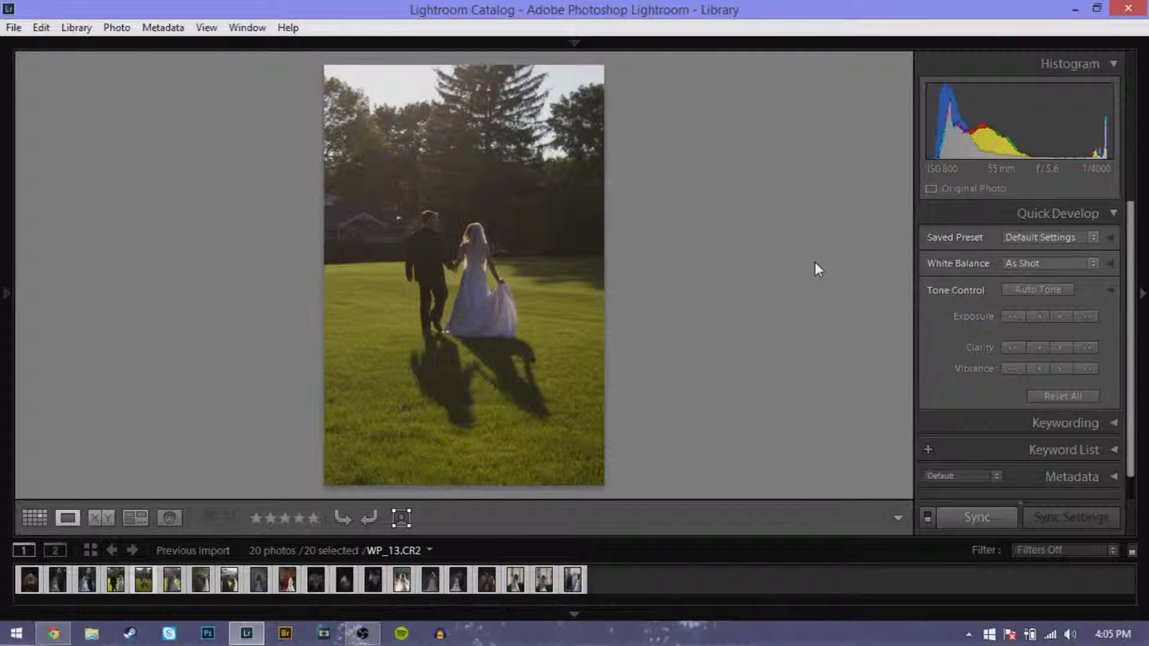
Display the backlit shot of the couple kissing on the sunny lawn
left_click(174, 579)
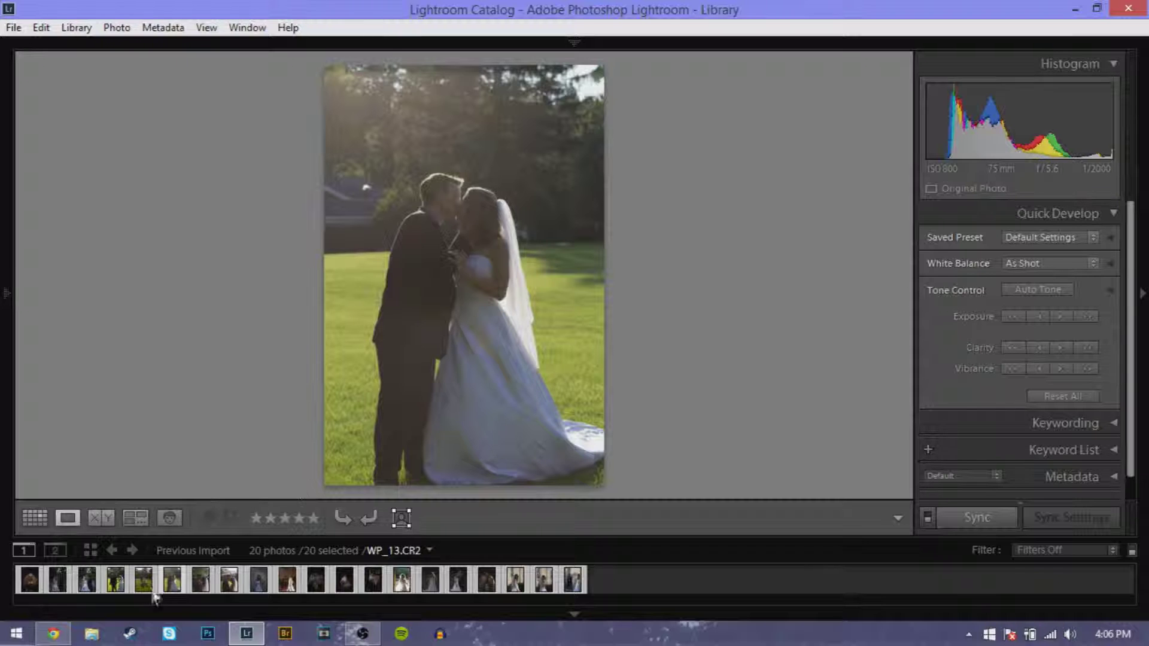
Step through the pine-tree kiss, WP_16.CR2 and the forehead shot, ending on the bride against the backdrop
left_click(204, 580)
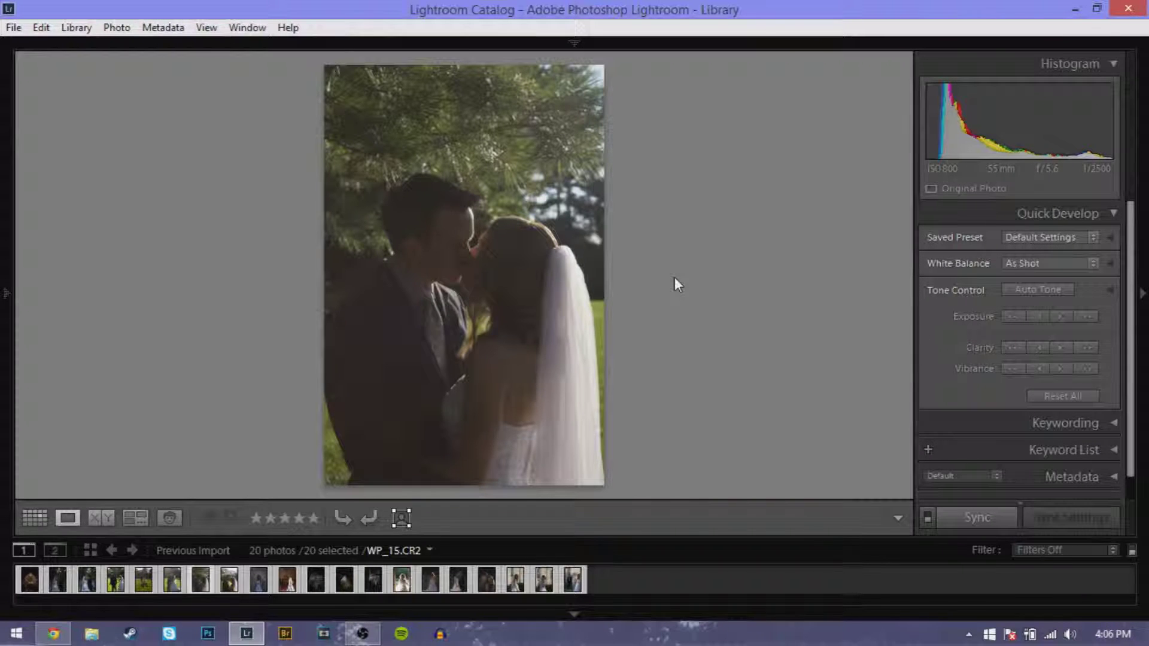
left_click(229, 588)
left_click(229, 578)
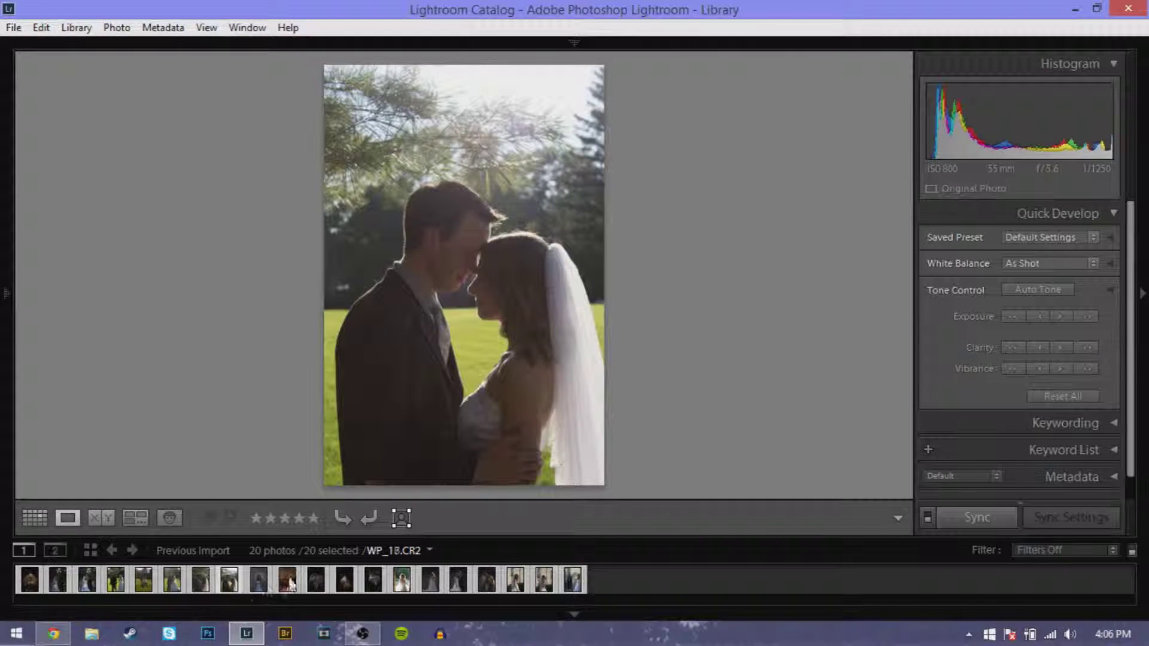
left_click(257, 583)
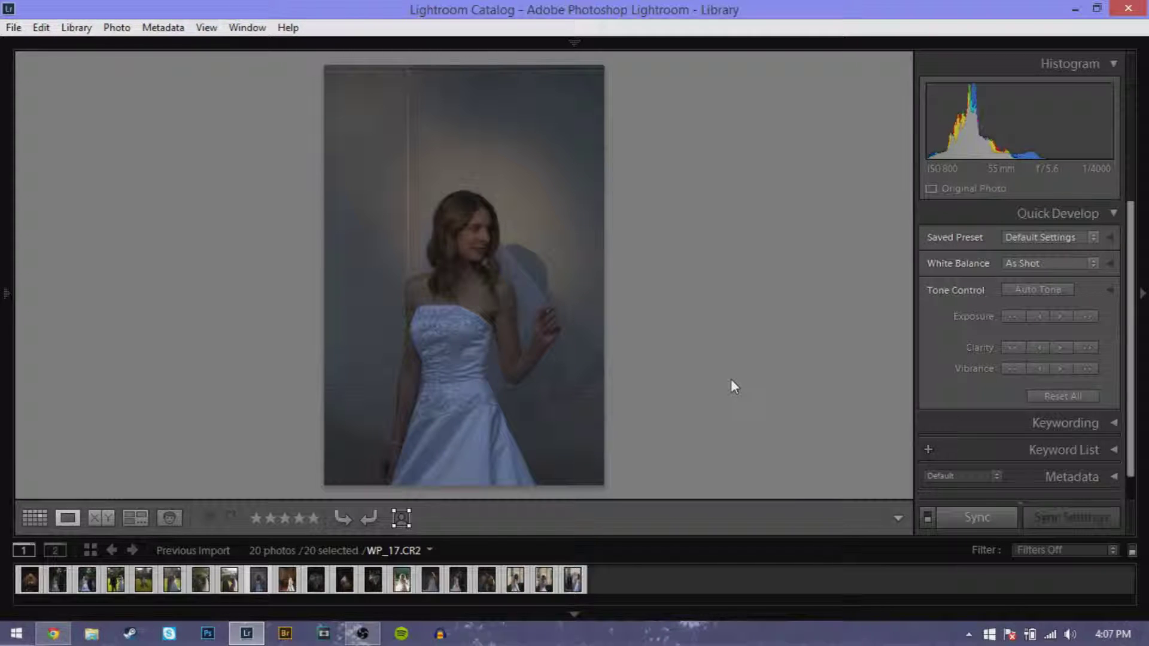
Display WP_18.CR2, the veiled bride in the church aisle with the groom behind
left_click(285, 586)
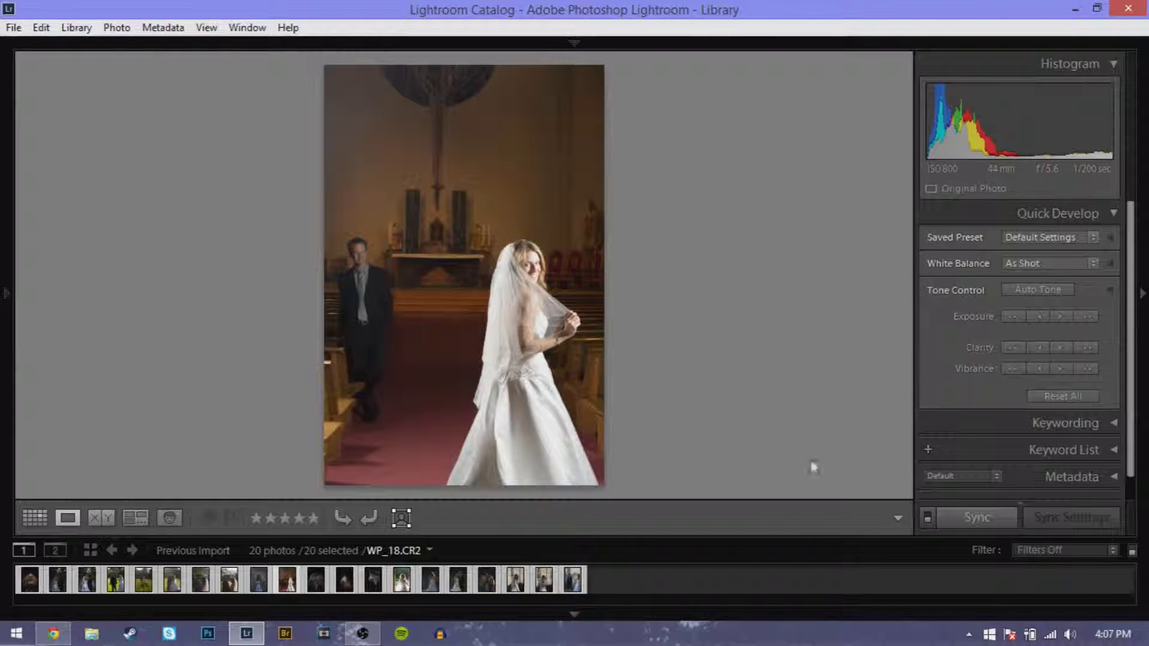
Lower WP_18.CR2's exposure by one small Quick Develop step
left_click(1042, 321)
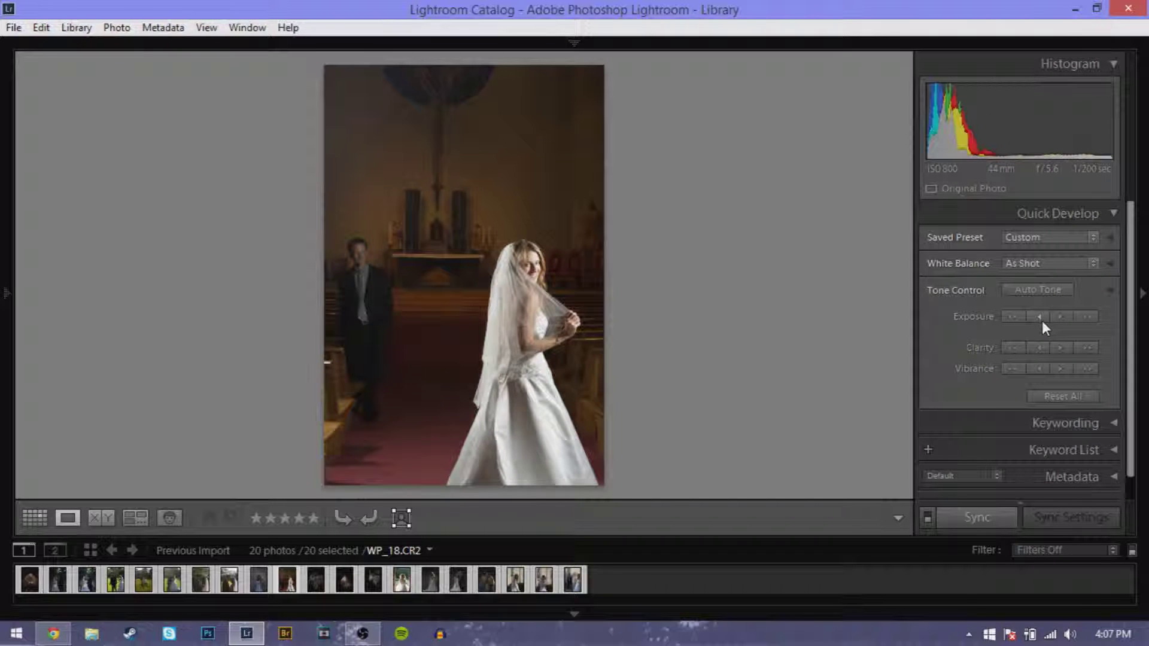
Nudge WP_18's exposure down, up and down again, then display WP_19.CR2 large
left_click(1042, 320)
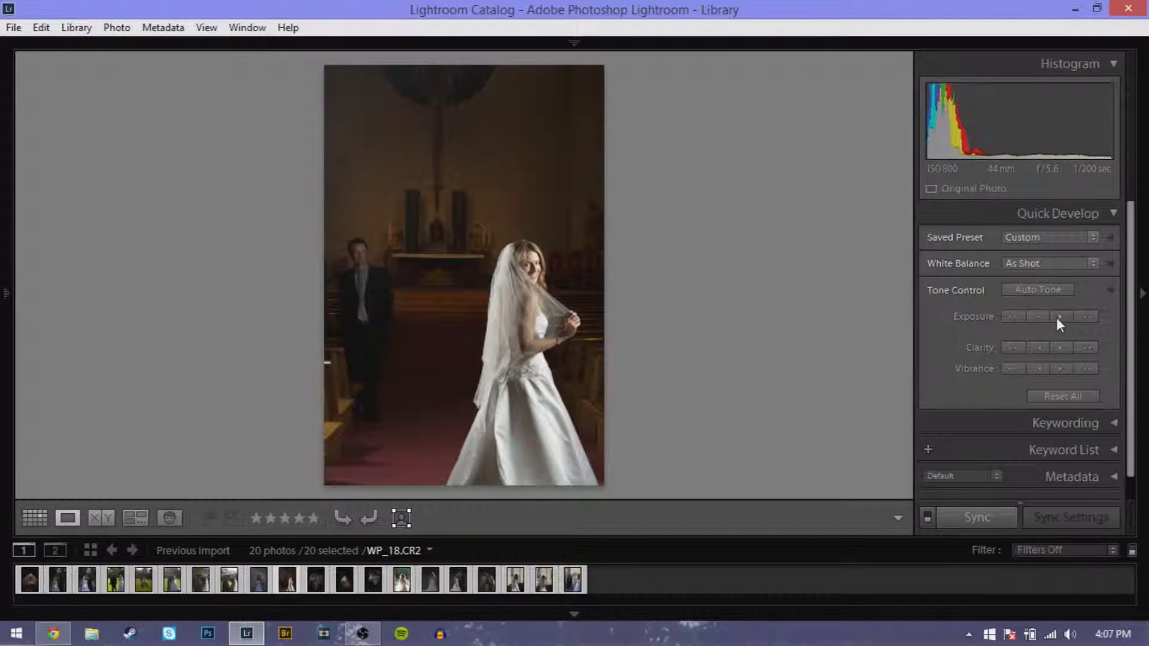
left_click(1057, 317)
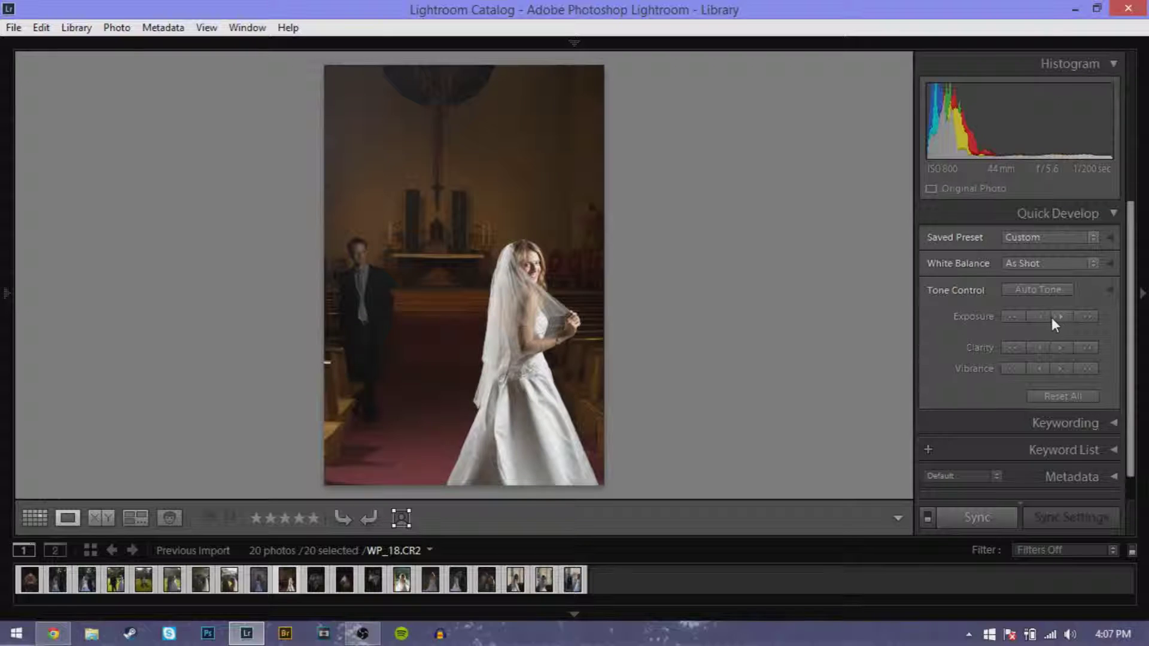
left_click(1039, 317)
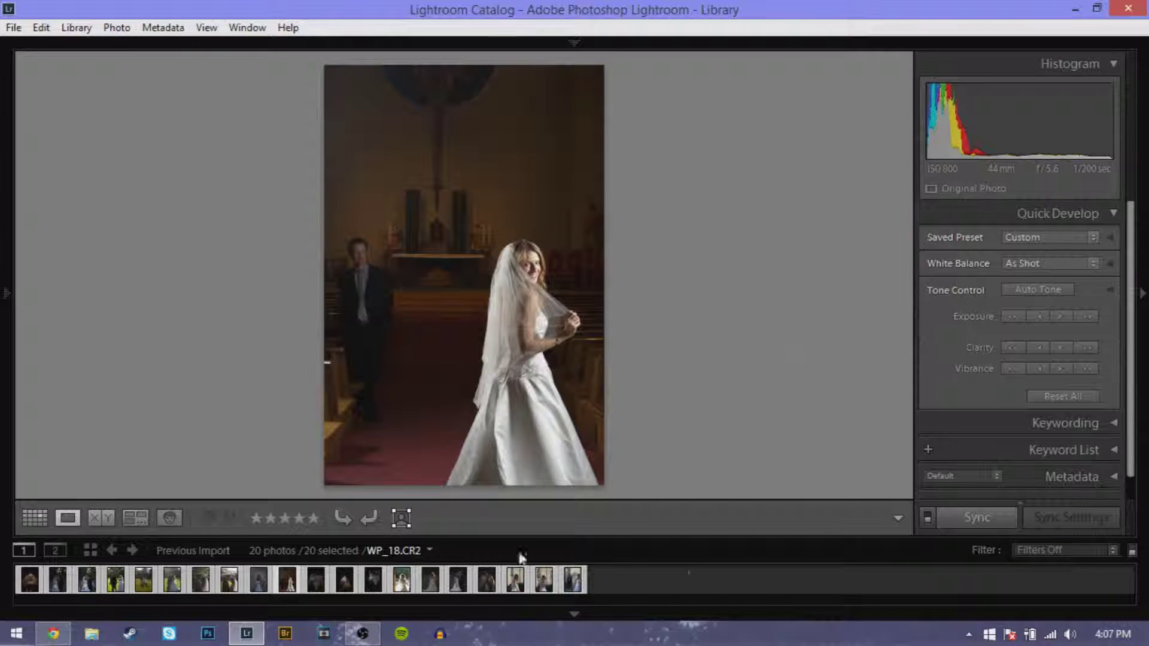
left_click(517, 577)
left_click(321, 586)
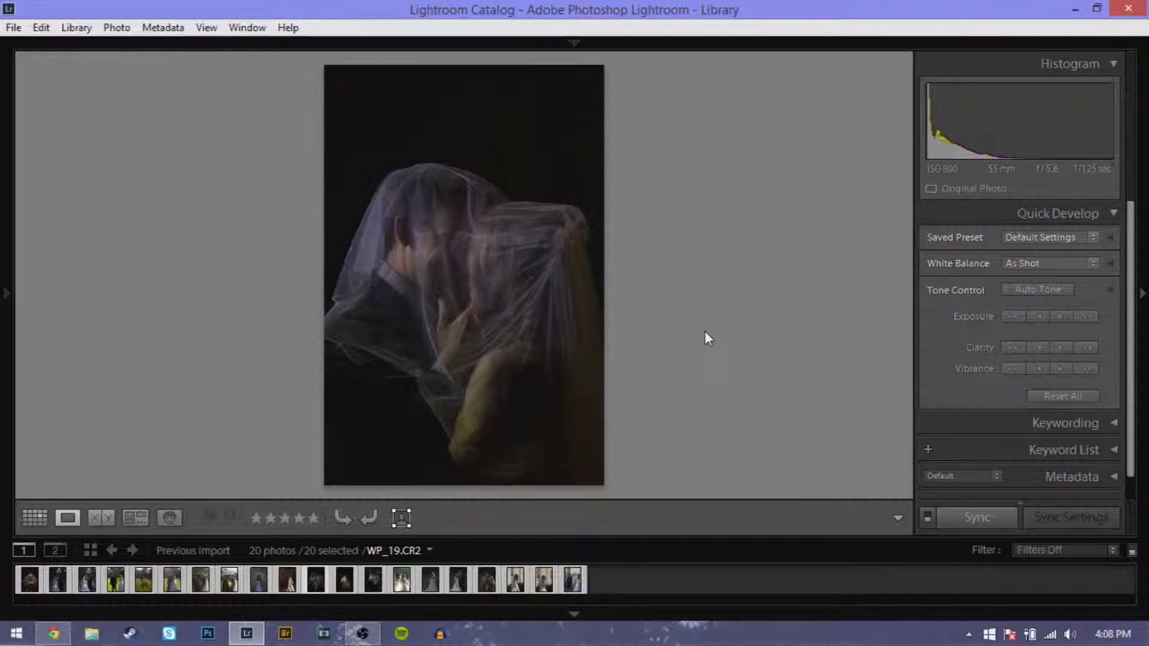
Flip between WP_19, WP_2 and WP_20 with the arrow keys, then show WP_1.CR2
key("Right")
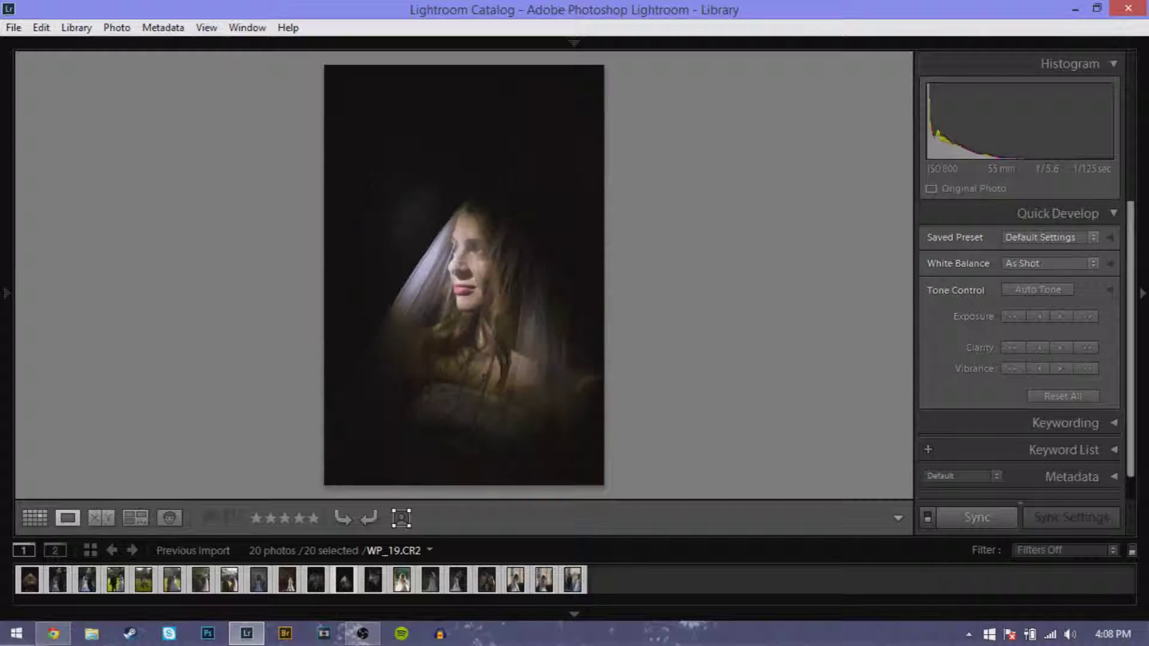
key("Left")
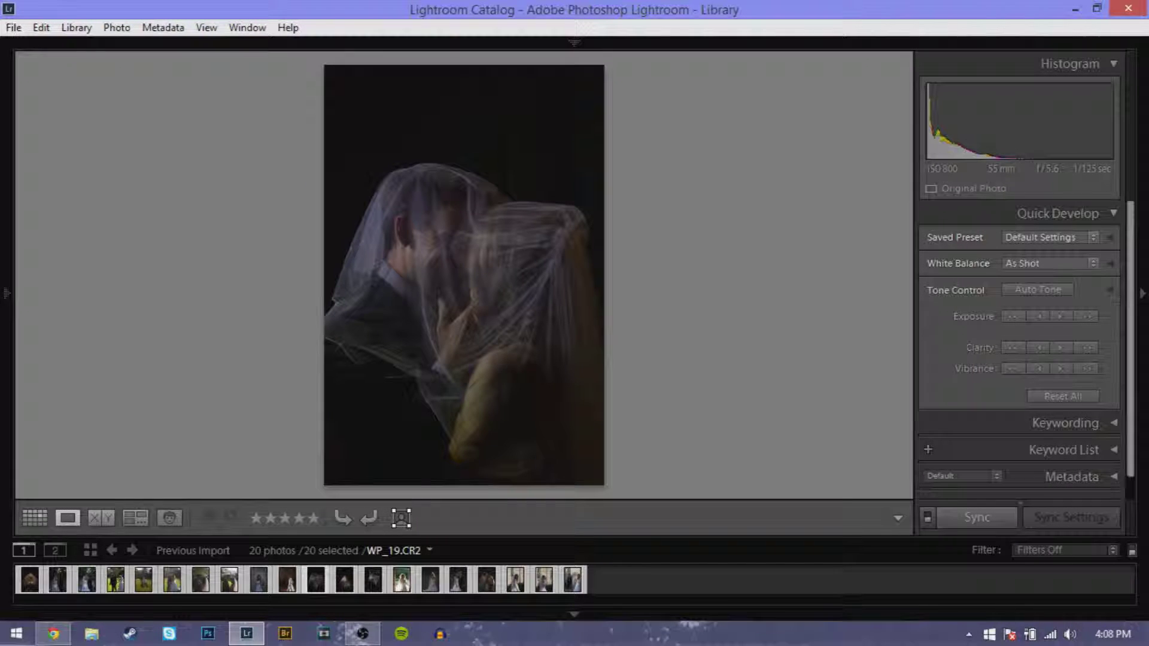
key("Right")
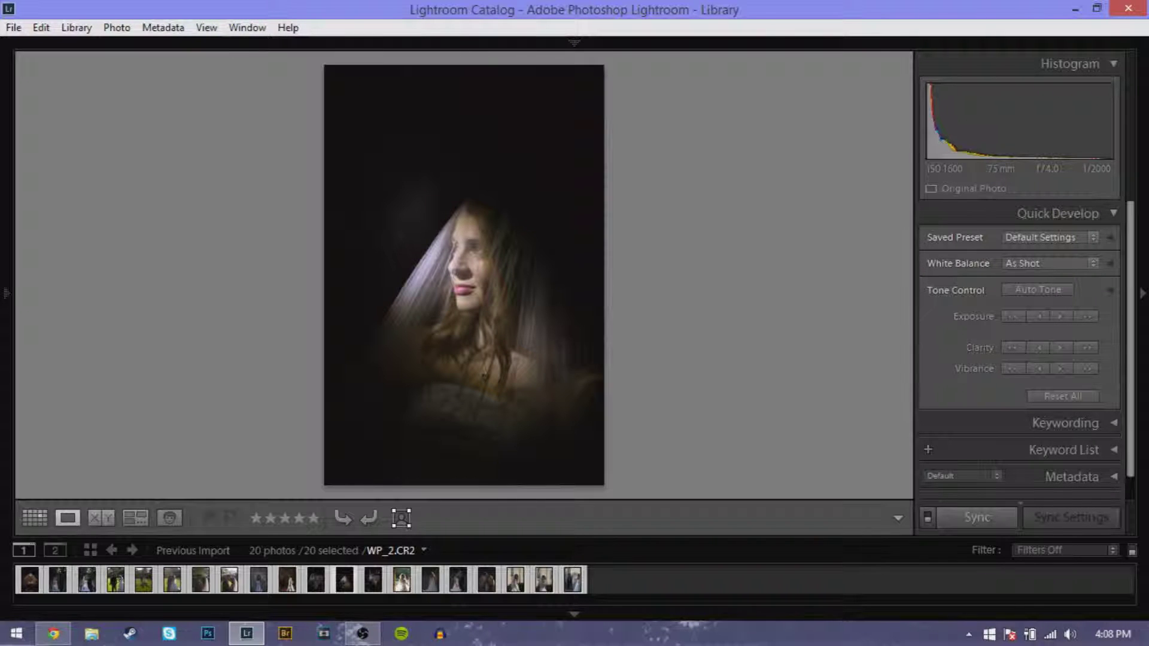
key("Left")
key("Right")
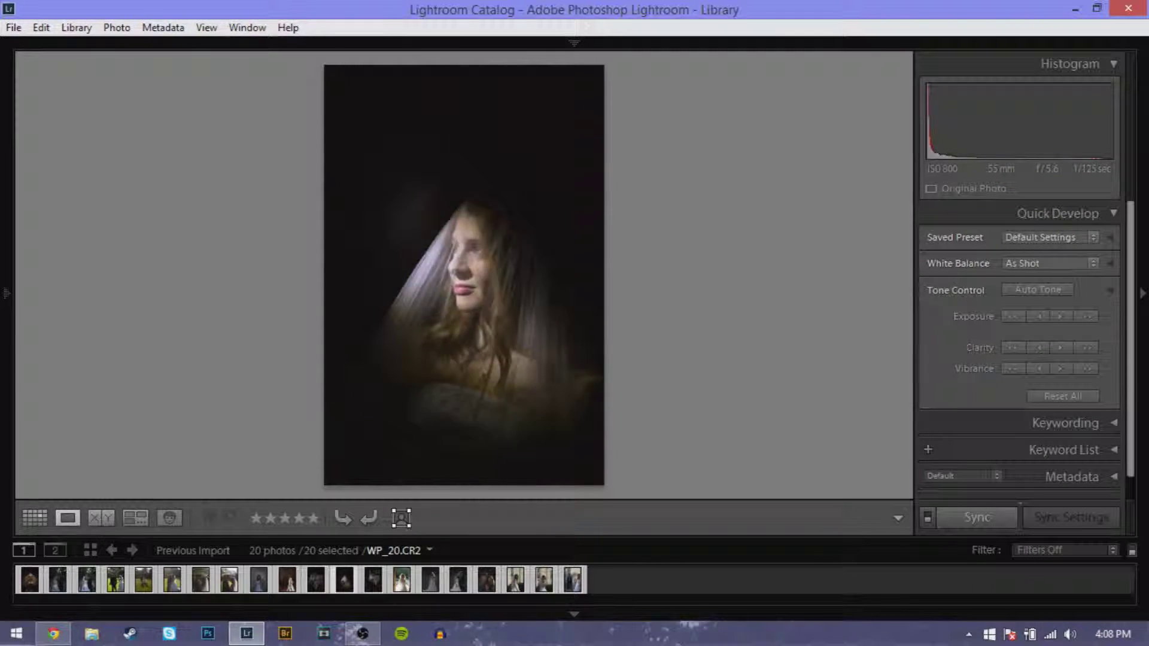
key("Left")
key("Right")
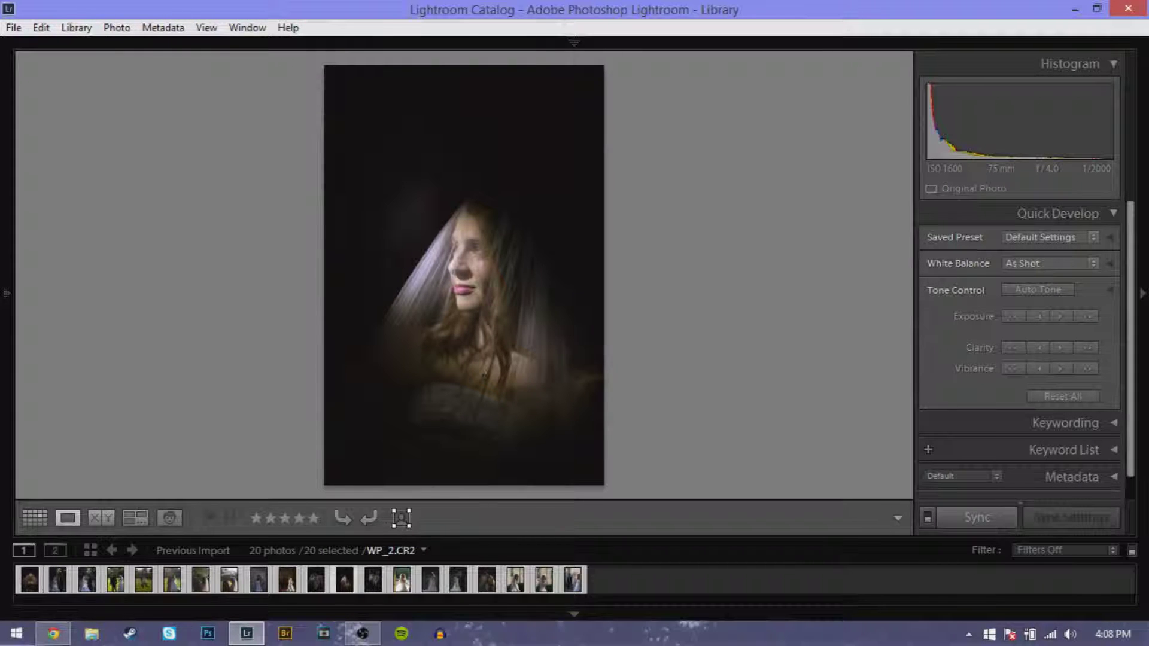
left_click(27, 584)
Advance through WP_2.CR2 to WP_3.CR2, the backlit bride in the doorway
key("Right")
key("Right")
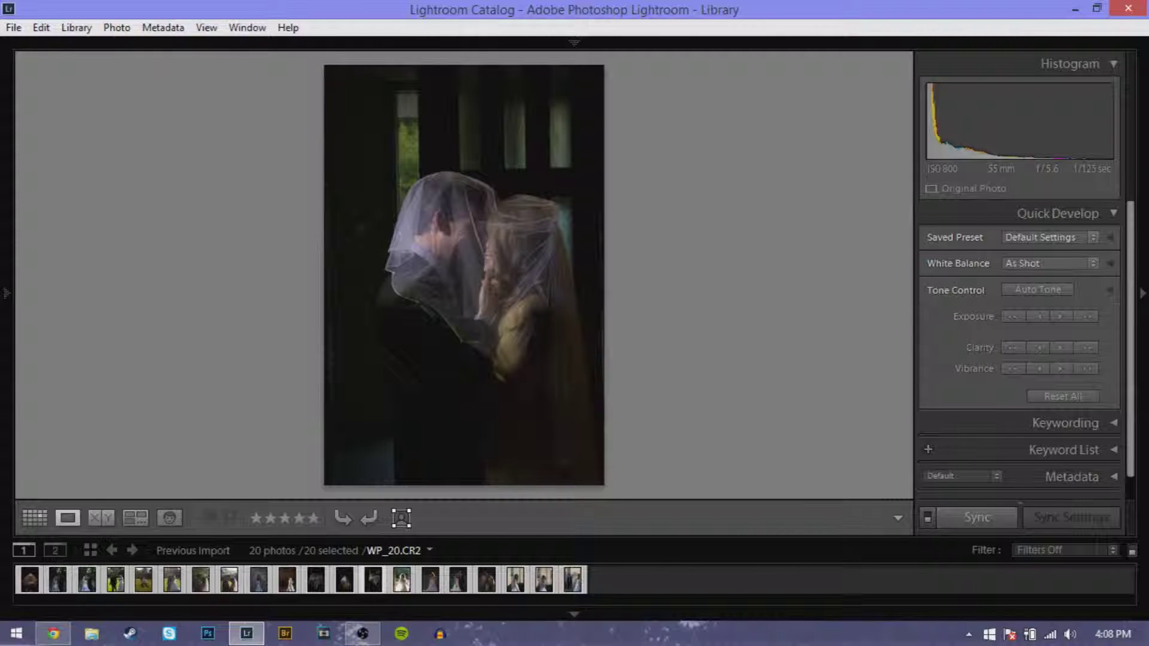
key("Right")
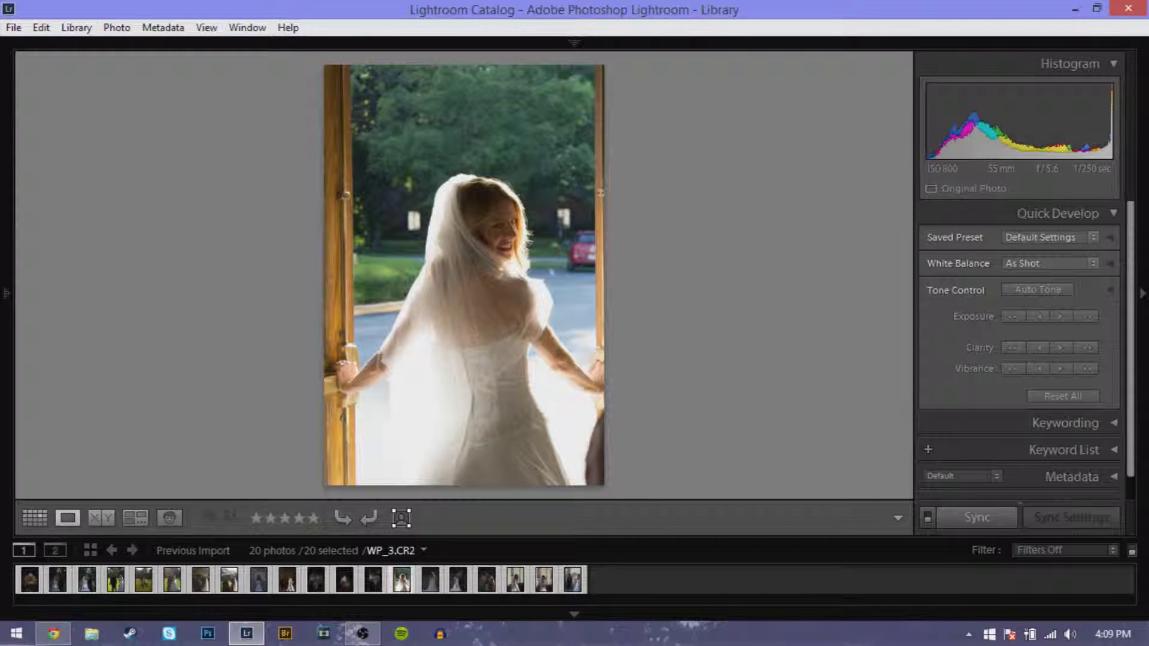
Step through WP_4 to WP_9.CR2, past the couple, church-wall and veiled bride shots
key("Right")
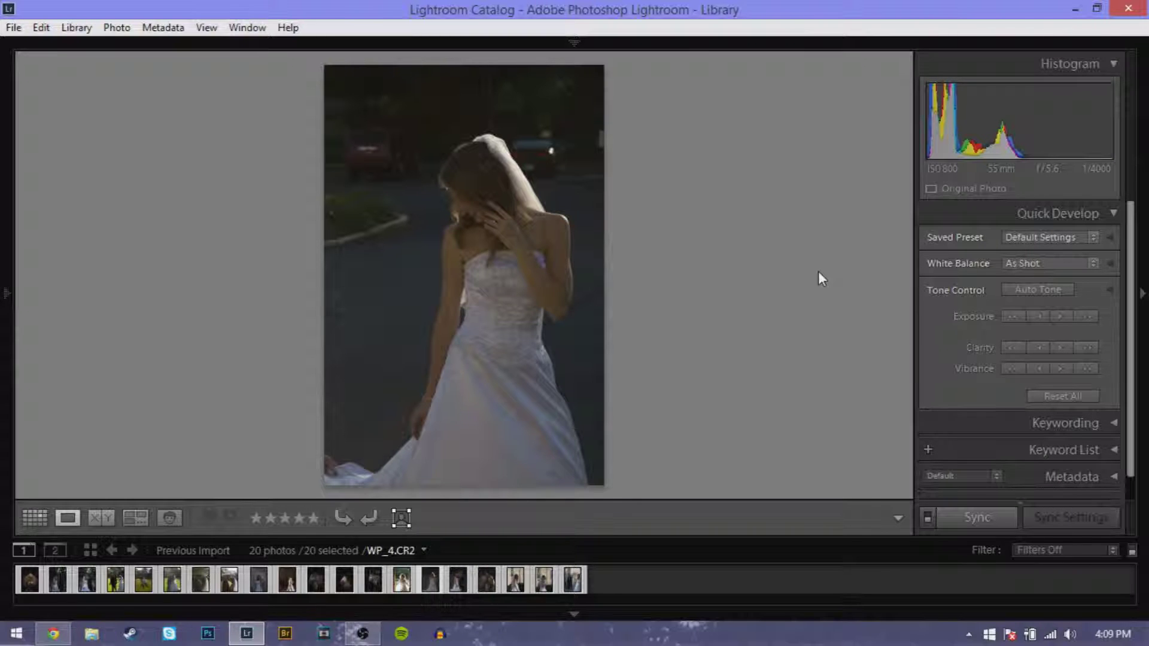
key("Right")
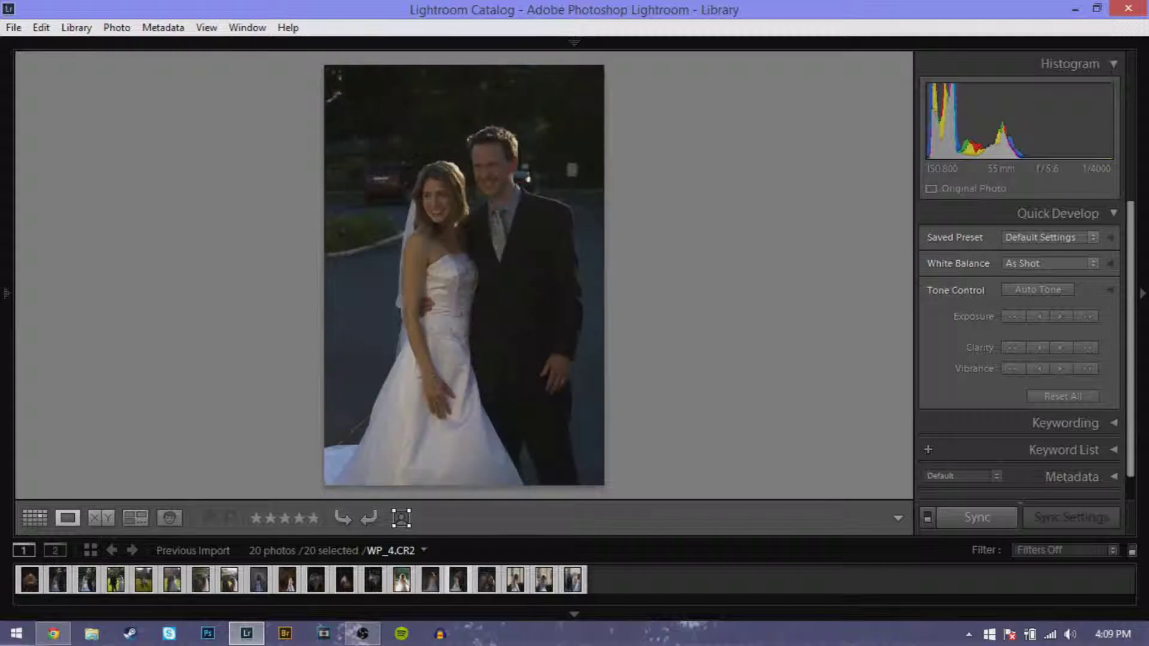
key("Right")
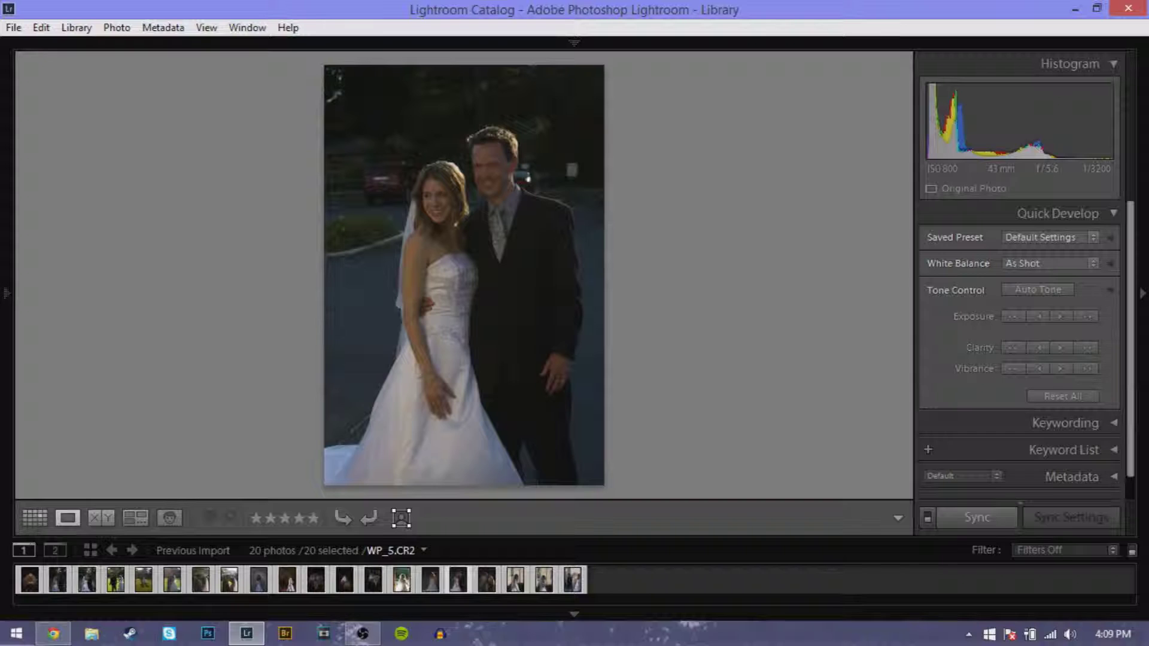
key("Right")
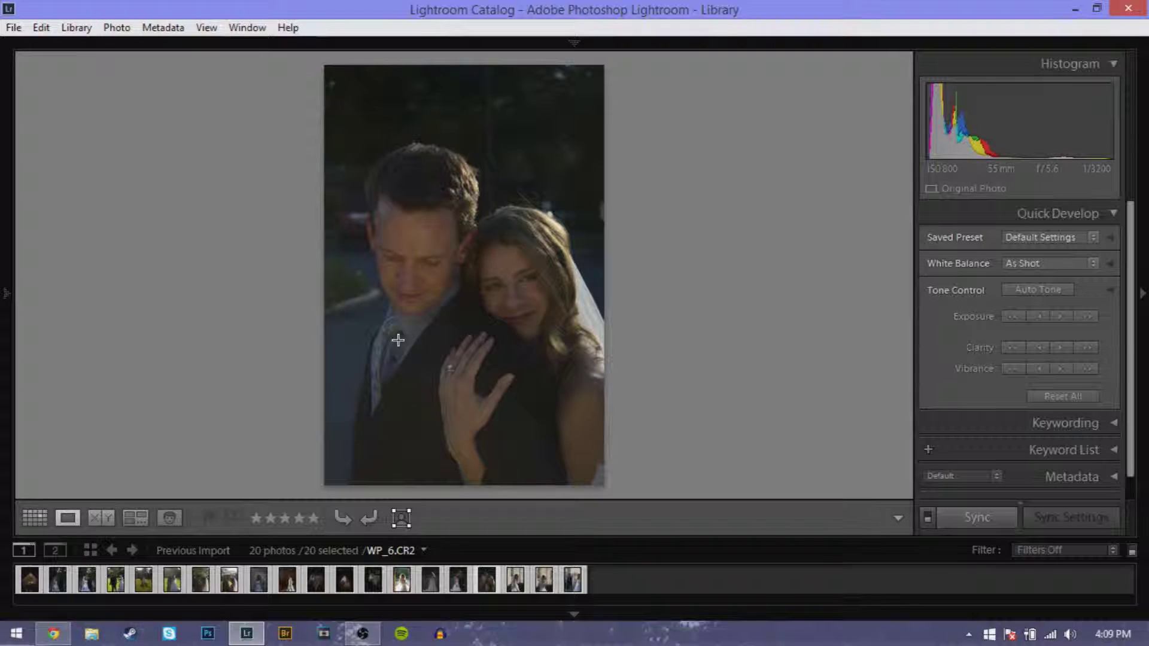
key("Right")
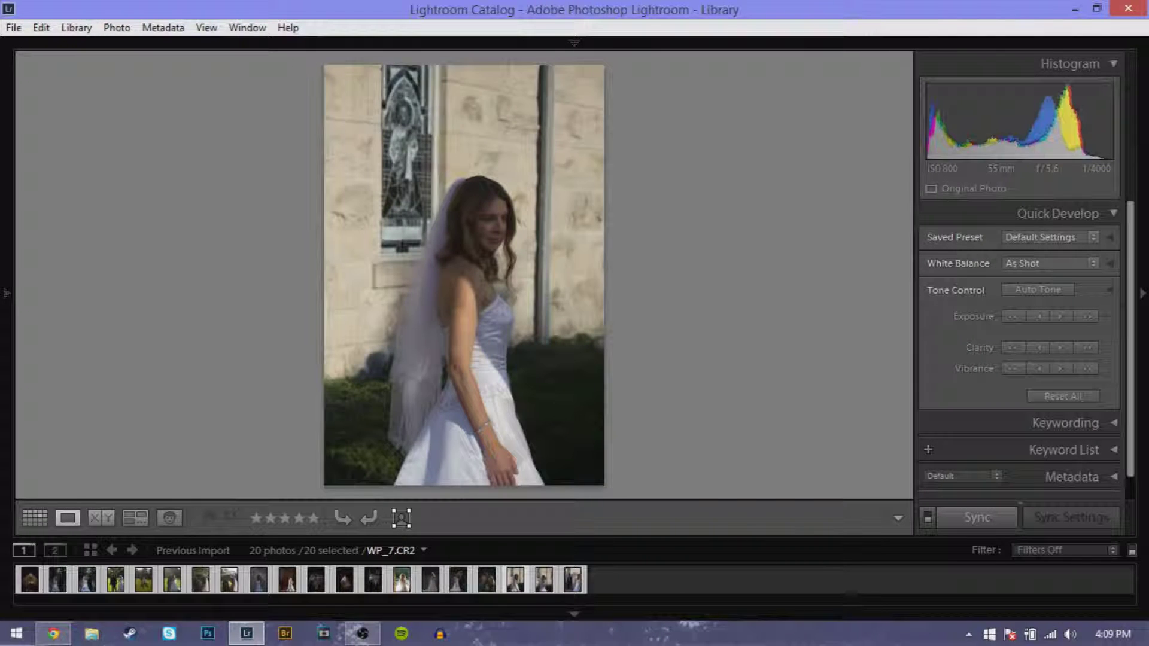
key("Right")
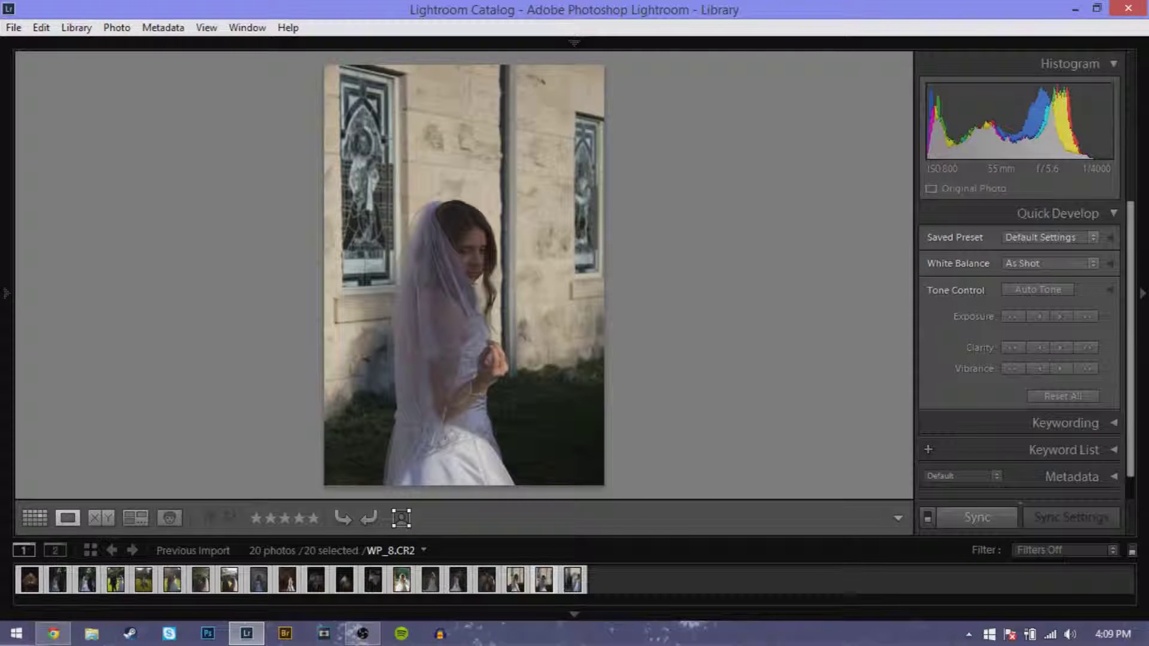
key("Right")
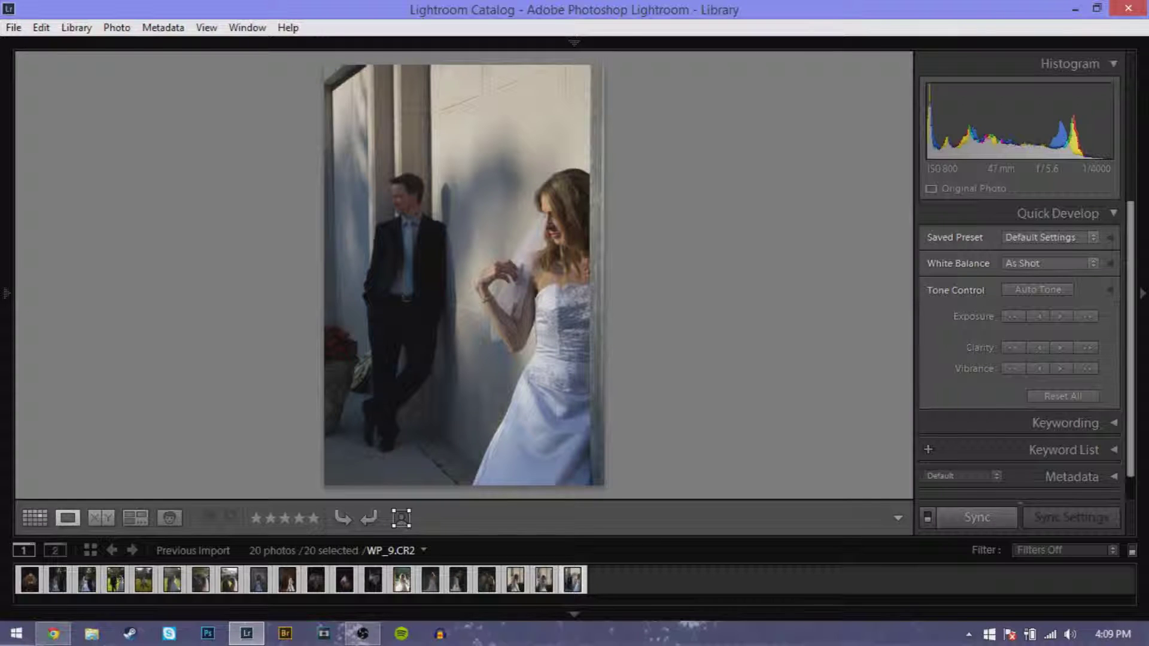